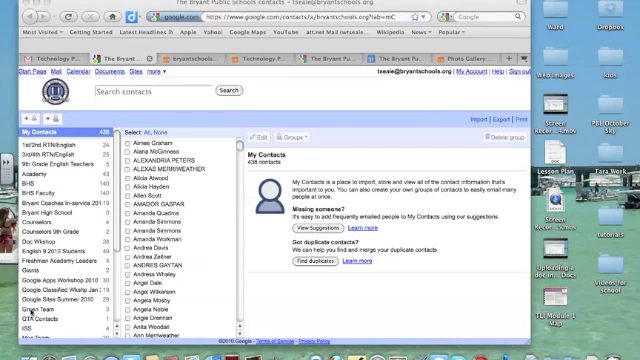
left_click(40, 193)
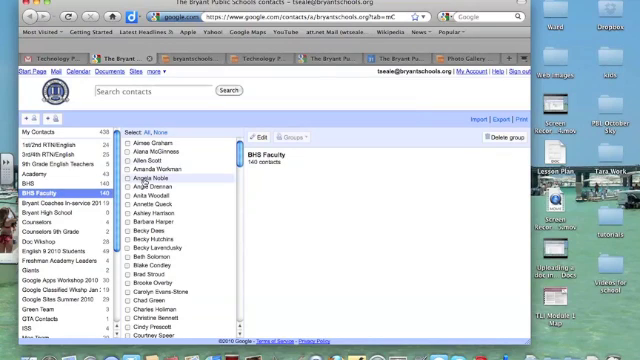
left_click_drag(240, 152, 240, 178)
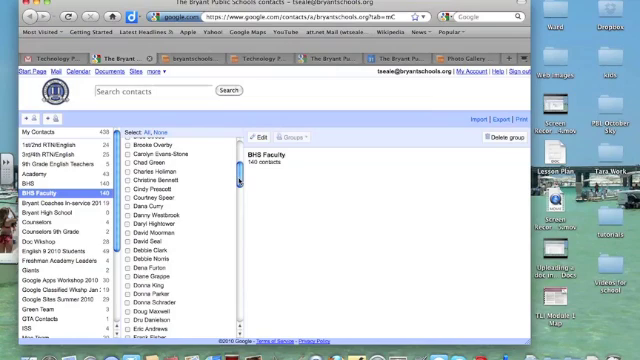
left_click(150, 293)
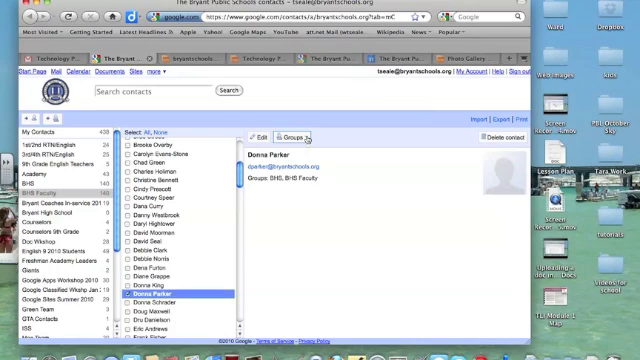
left_click(306, 139)
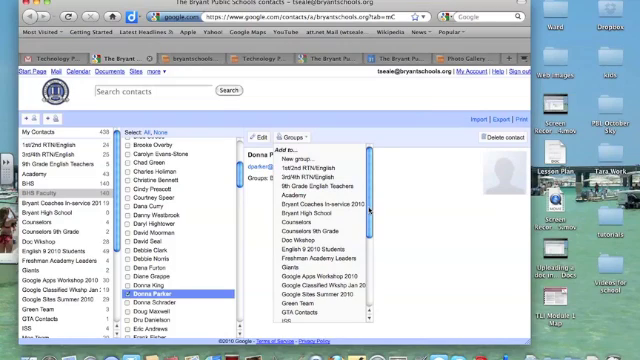
left_click_drag(368, 210, 368, 298)
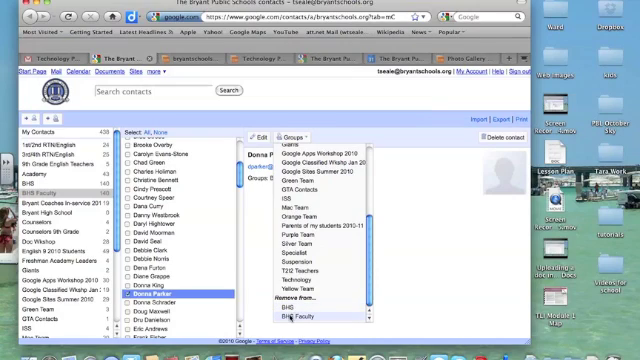
left_click(290, 315)
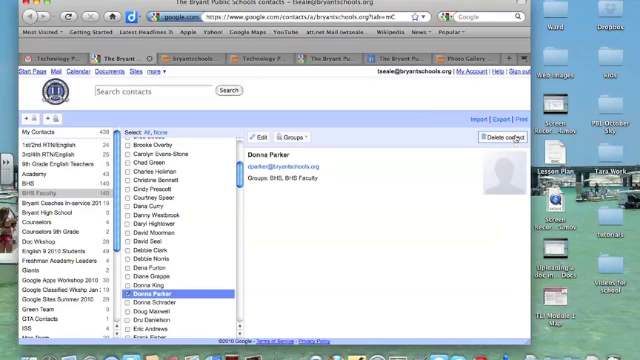
left_click(515, 139)
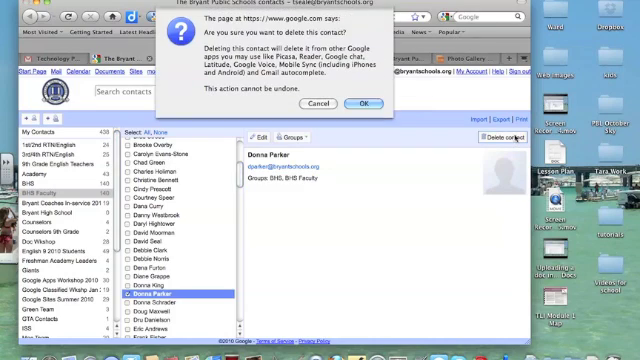
left_click(368, 103)
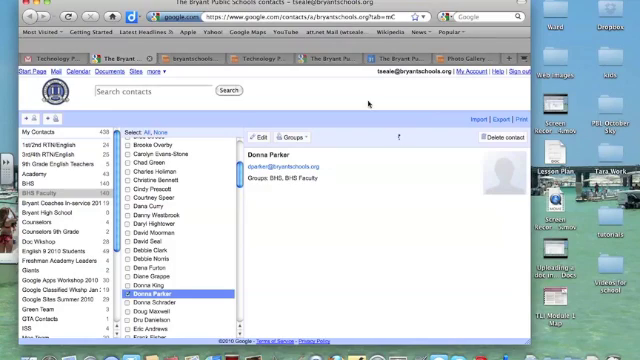